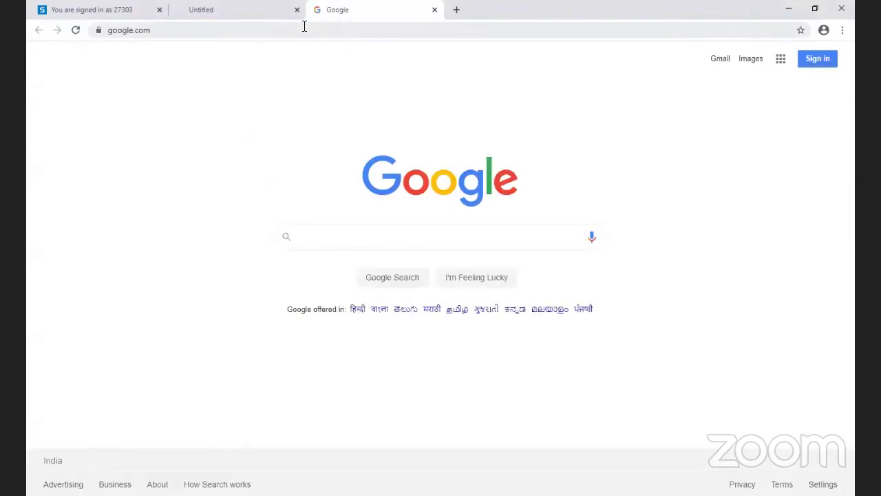
- Search Google for "uci machine learning repository", open the site, and go to the Iris data set's Data Folder
text(ma)
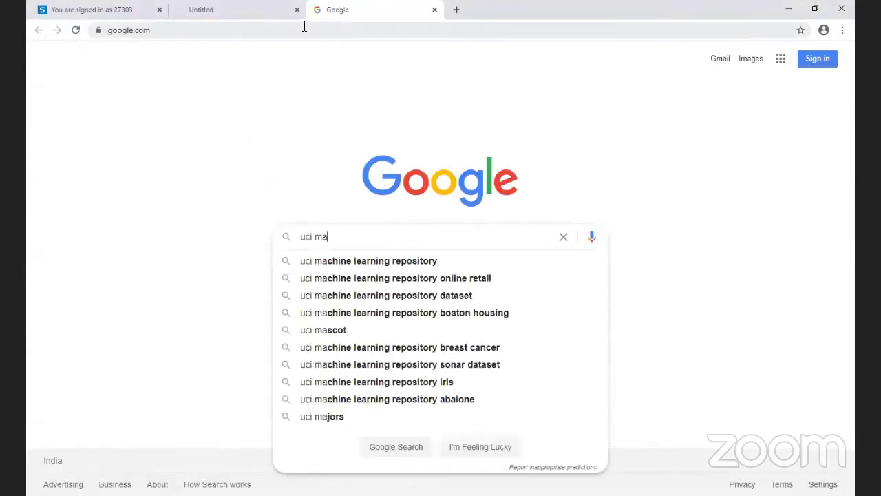
click(422, 263)
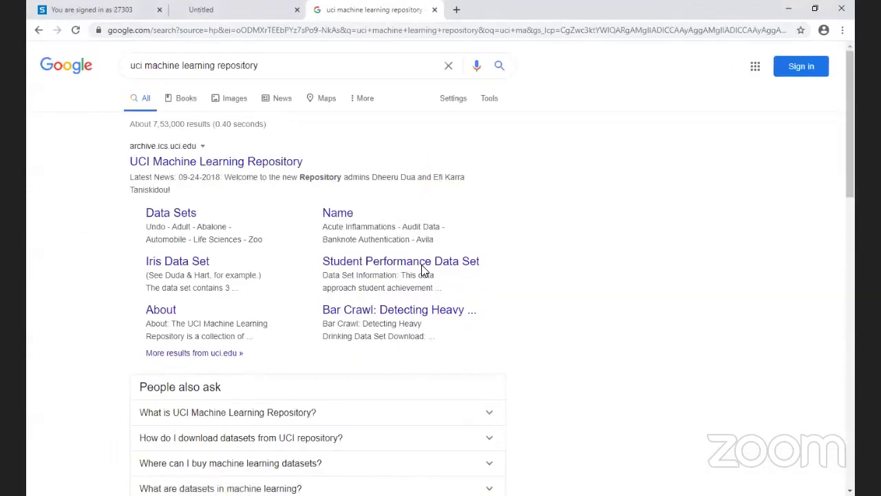
click(274, 170)
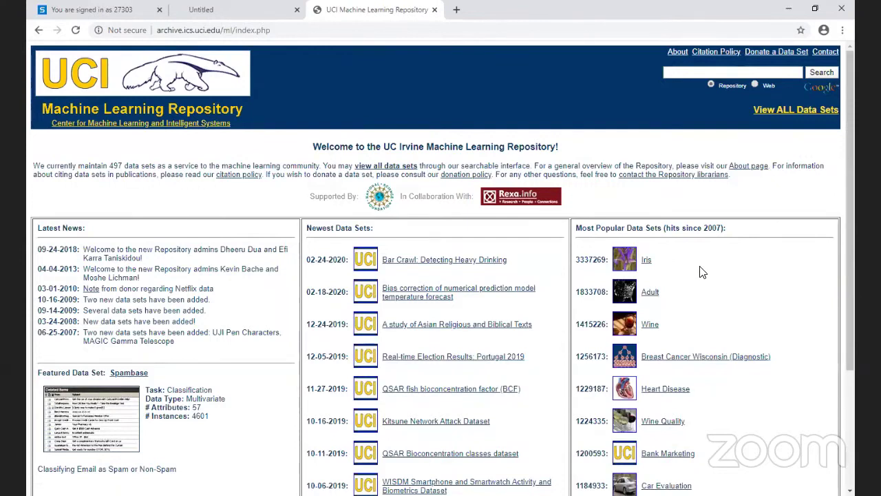
click(646, 262)
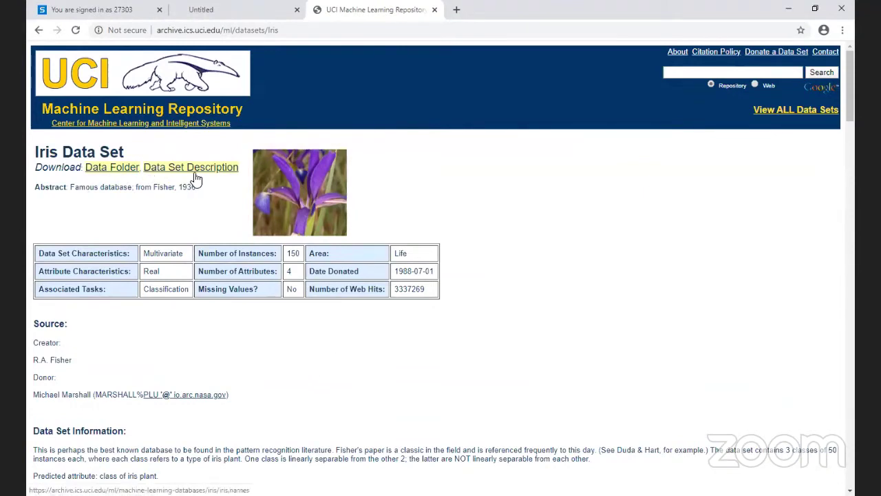
click(132, 172)
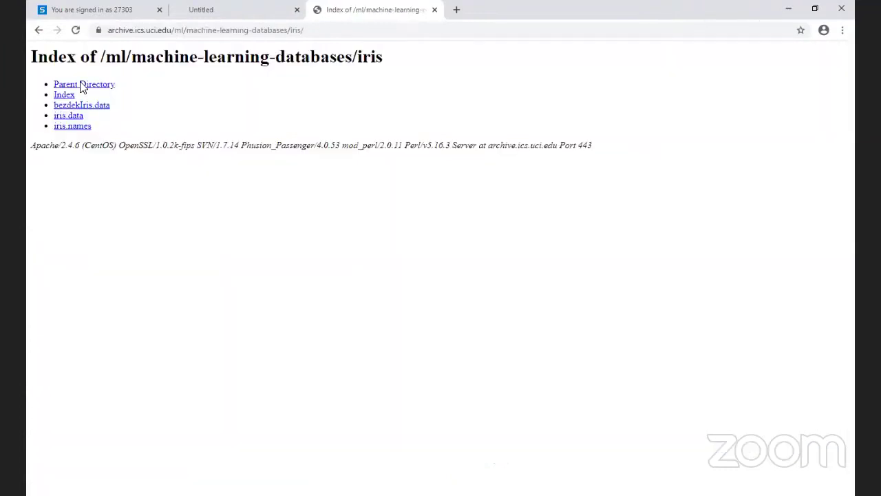
click(81, 128)
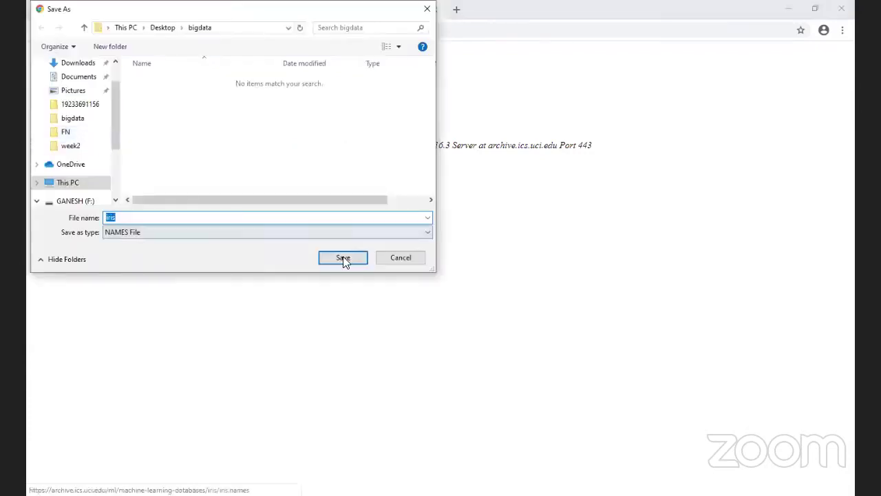
click(388, 260)
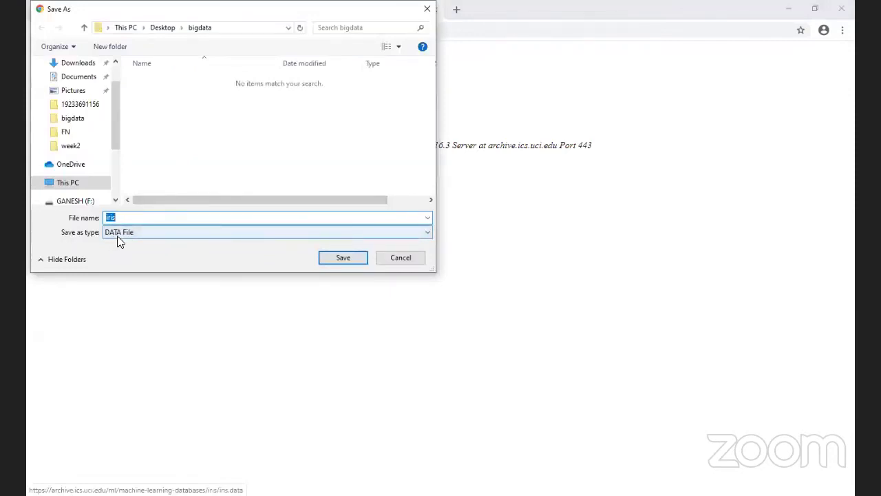
click(395, 261)
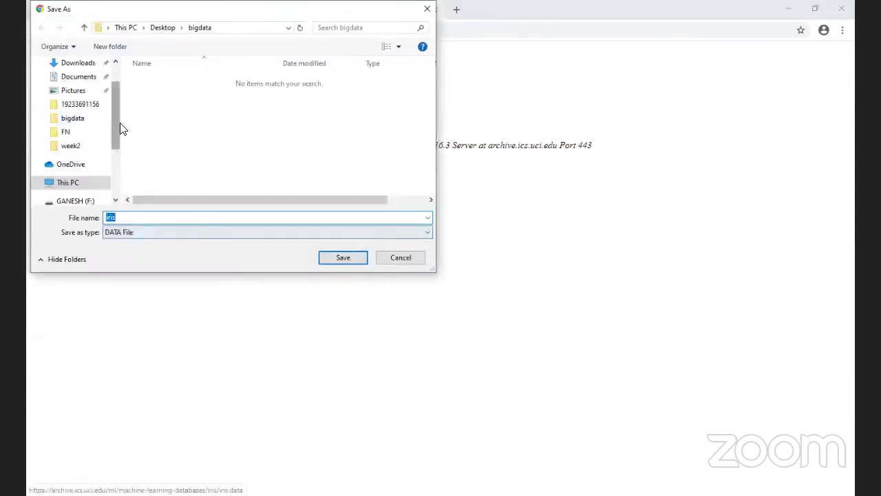
- Save iris.data to the Desktop and show the downloaded file in its folder
click(115, 61)
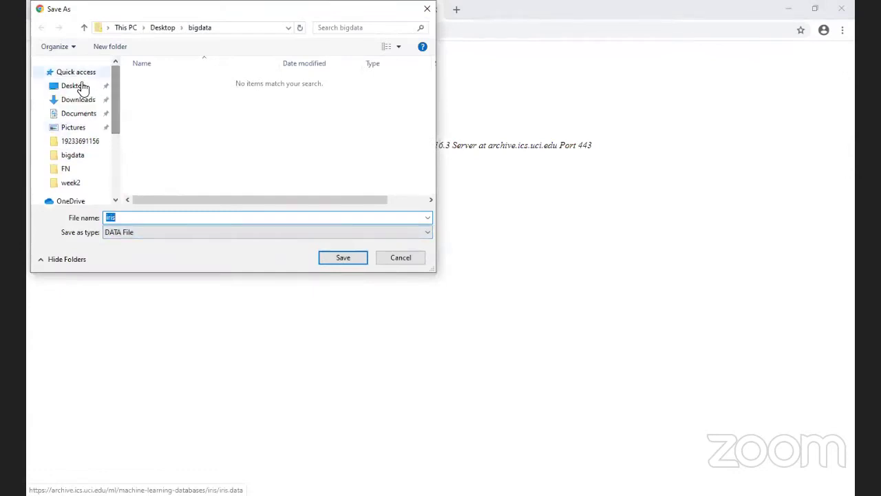
click(81, 88)
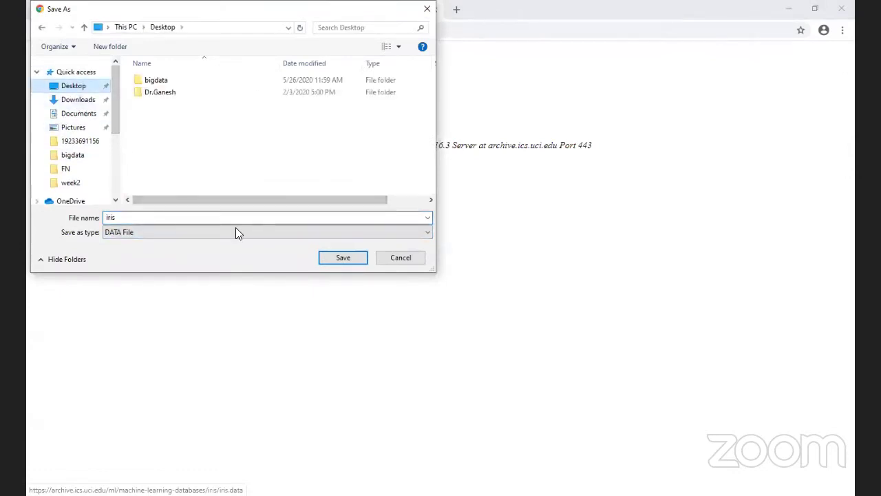
click(346, 257)
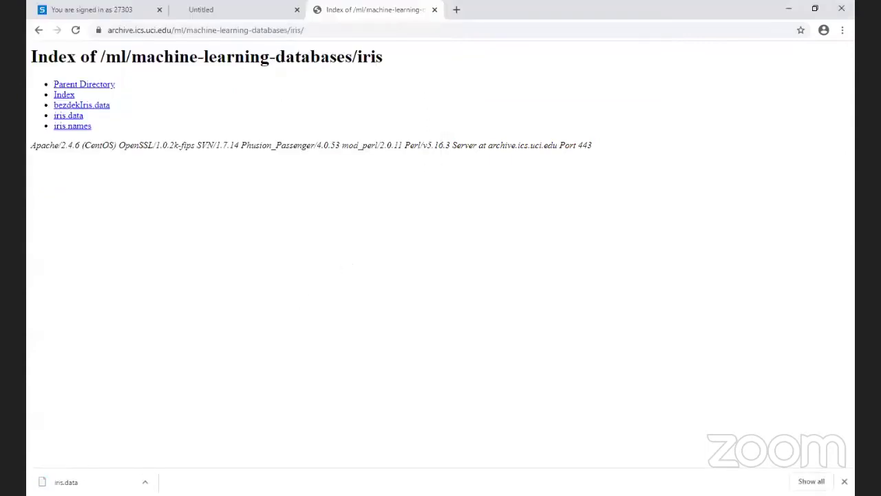
click(145, 482)
click(176, 444)
- Download iris.names to the Desktop and show it in its folder
click(80, 127)
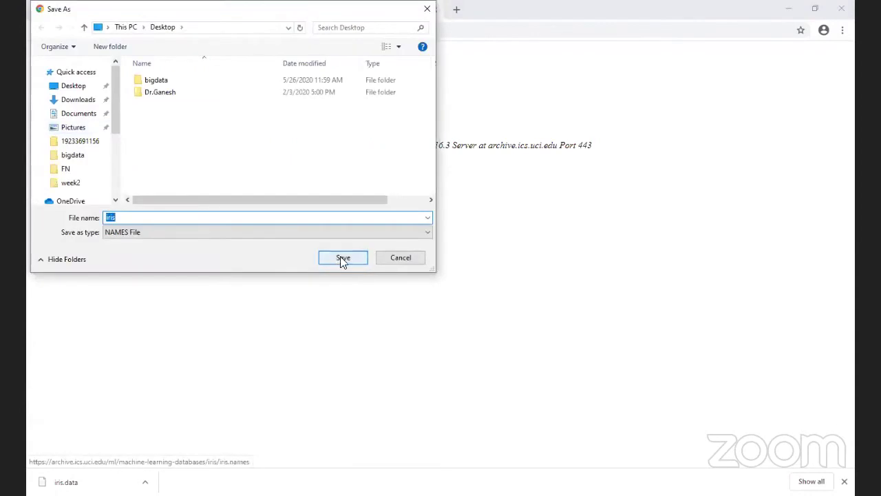
click(342, 257)
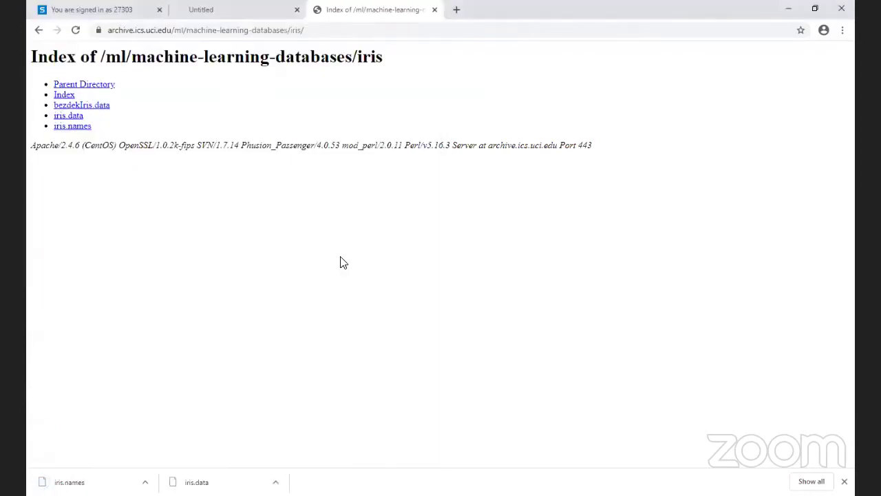
click(144, 482)
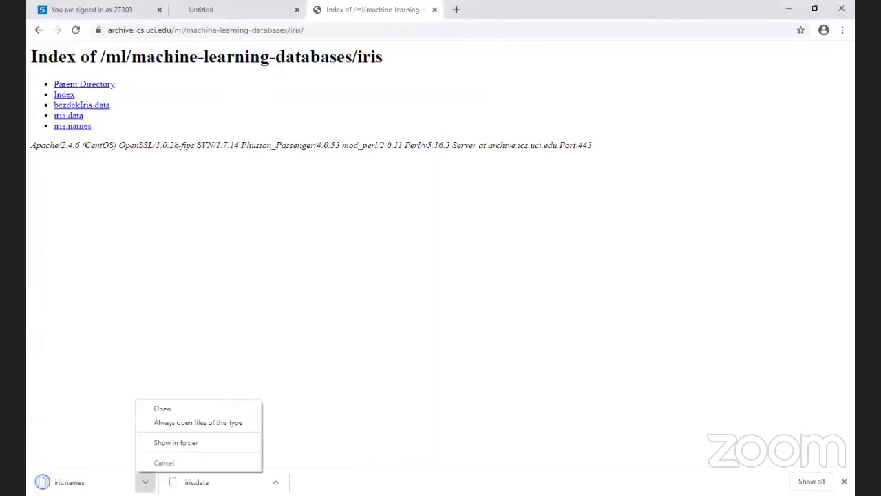
click(175, 443)
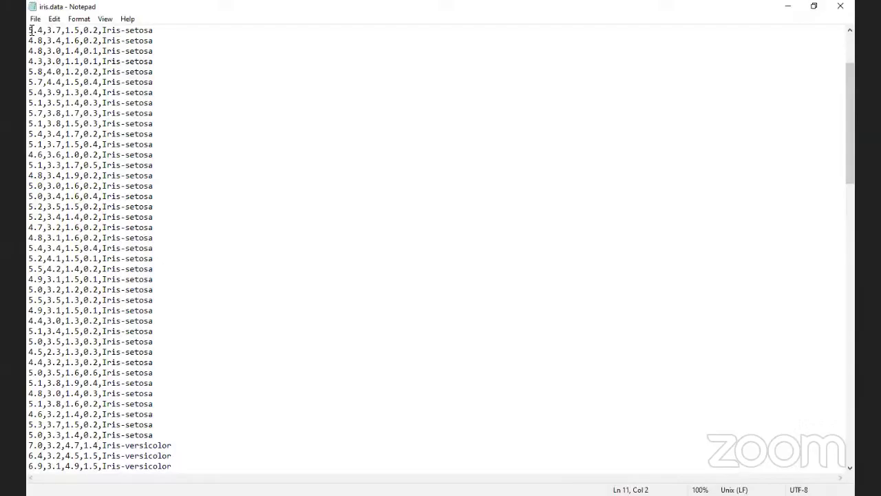
- Look through the iris.data records in Notepad, examining the measurement values and the class label on each line
drag(28, 30, 41, 30)
click(43, 31)
scroll(150, 214, down, 5)
scroll(150, 216, down, 20)
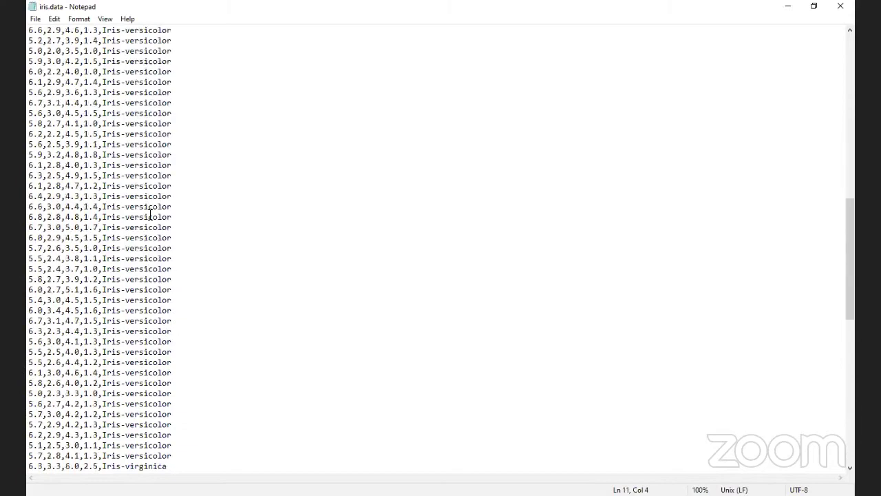
scroll(150, 234, up, 20)
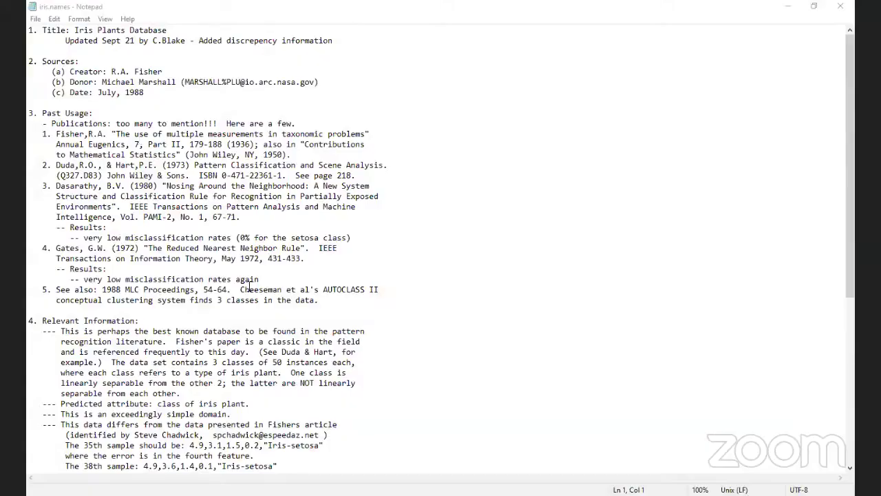
- Read iris.names down to the attribute information and highlight the sepal length entry
scroll(161, 212, down, 6)
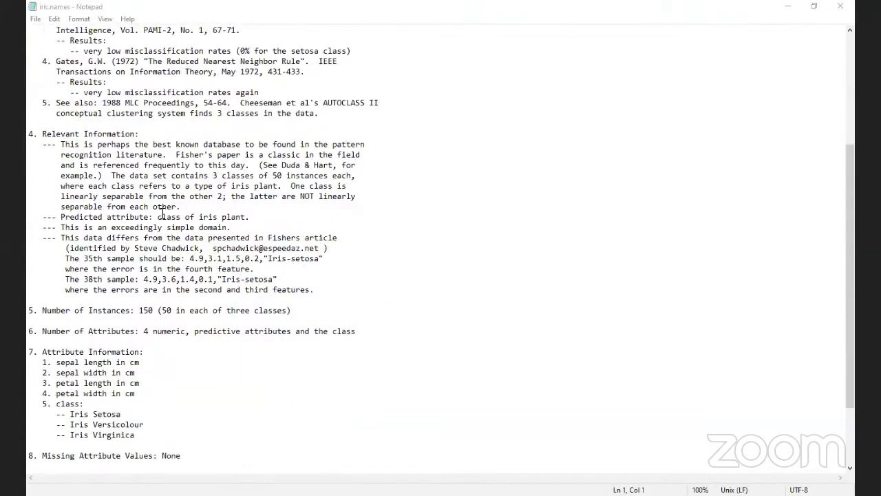
scroll(162, 215, down, 3)
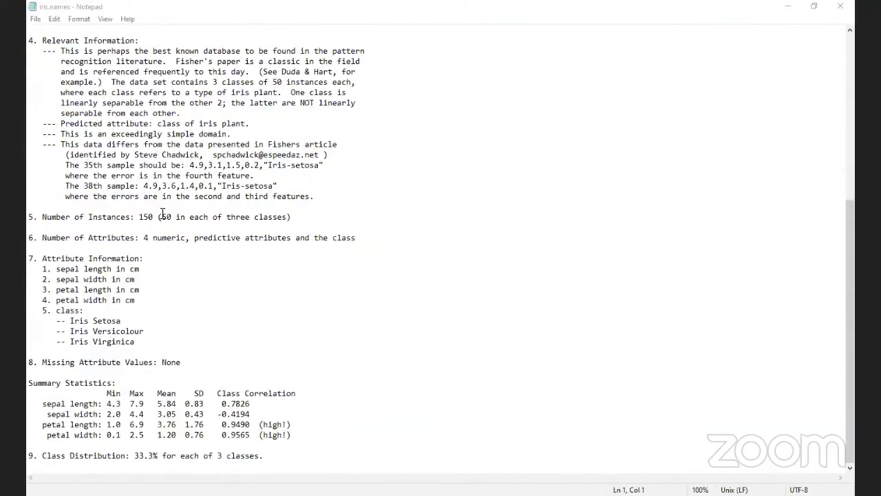
drag(58, 269, 113, 270)
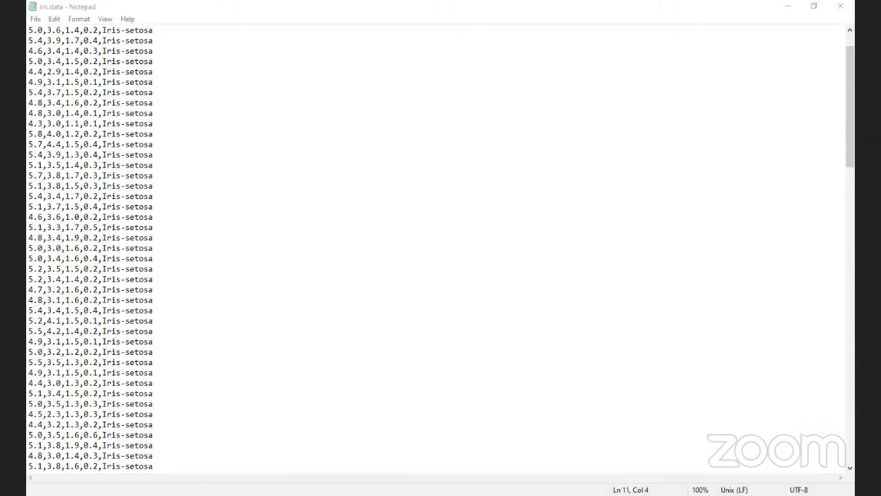
- Review the iris.data records against the attribute list and highlight the class label of the first record
click(34, 30)
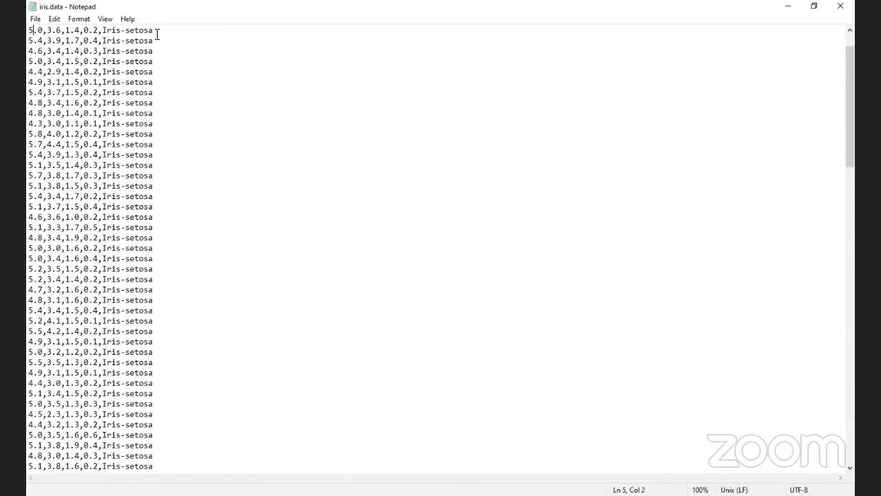
scroll(83, 204, down, 7)
scroll(82, 204, down, 5)
scroll(82, 205, up, 12)
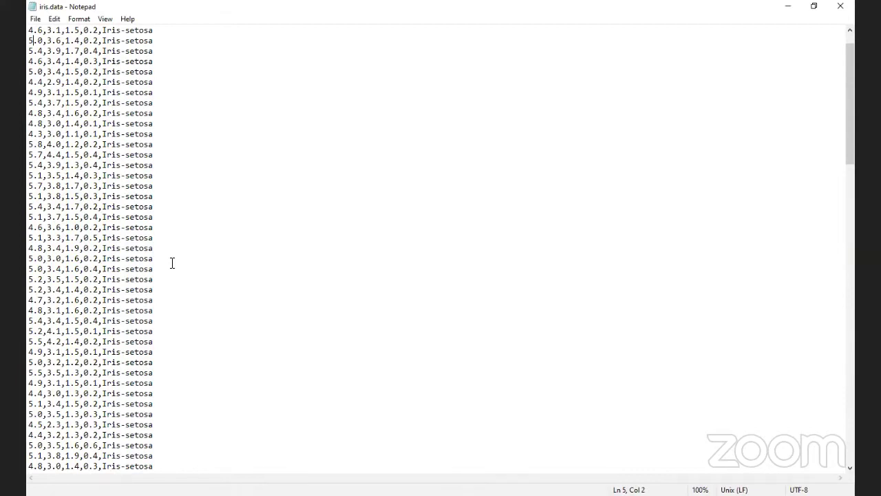
scroll(189, 259, up, 1)
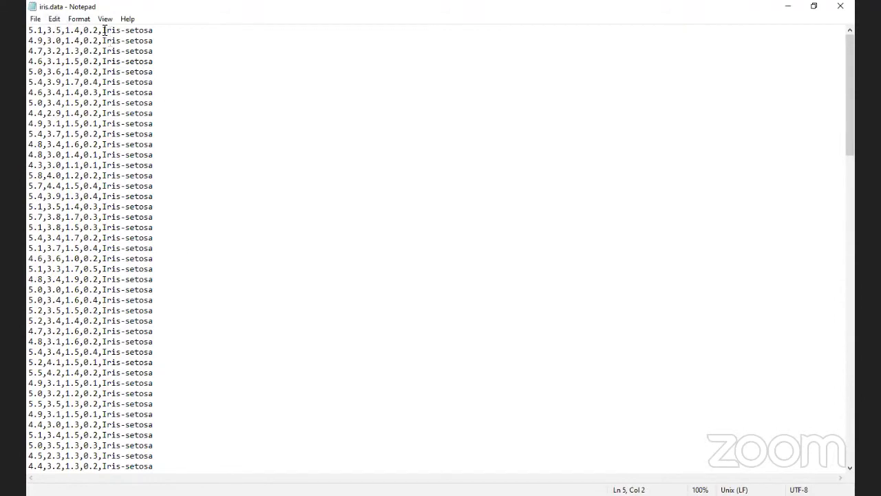
drag(103, 31, 154, 31)
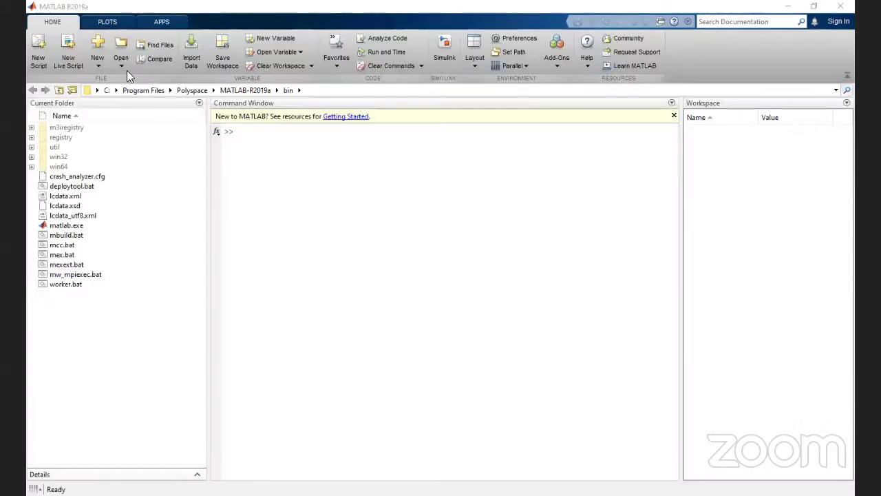
- In MATLAB, open the recent file irisdata.m and enlarge the editor area to show more lines
click(123, 67)
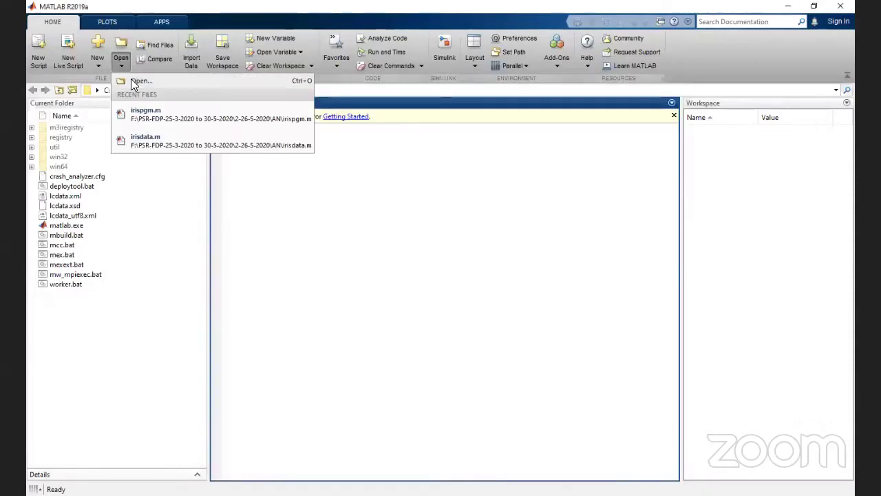
click(153, 139)
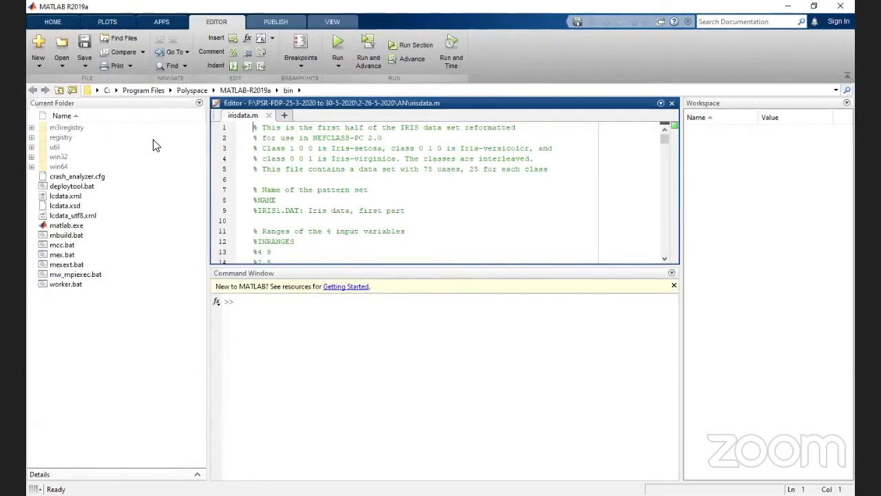
drag(393, 267, 386, 442)
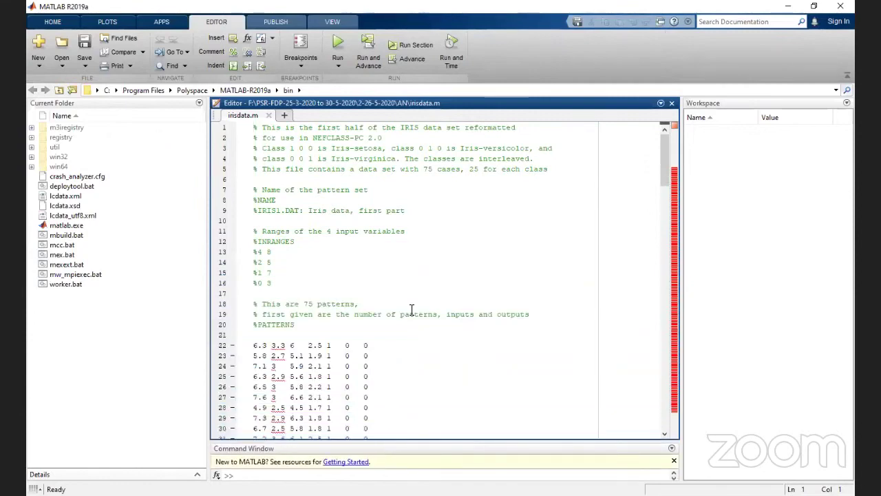
- Look through irisdata.m and highlight the first input value and the three class-code columns of the pattern on line 22
scroll(412, 310, down, 3)
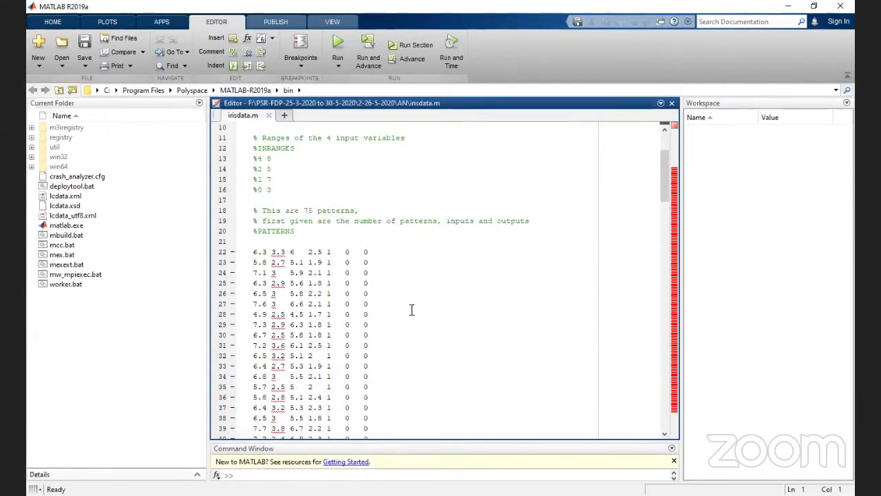
scroll(412, 310, down, 20)
scroll(412, 310, up, 20)
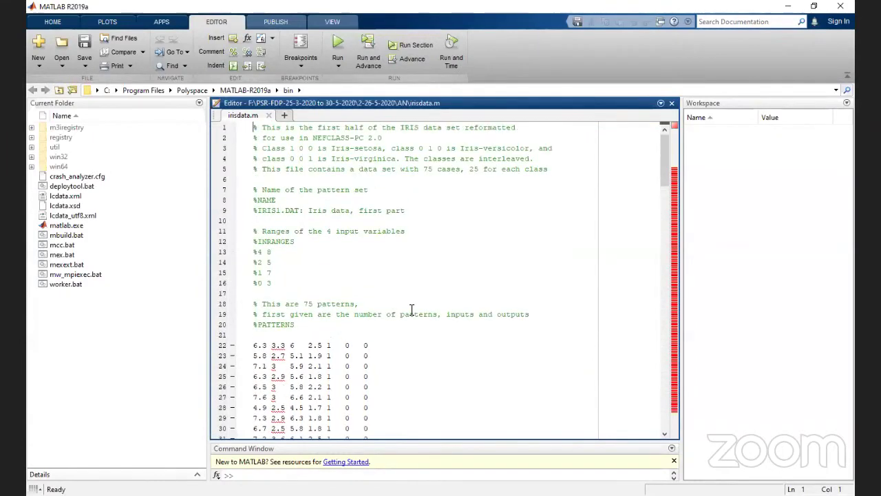
scroll(412, 310, down, 3)
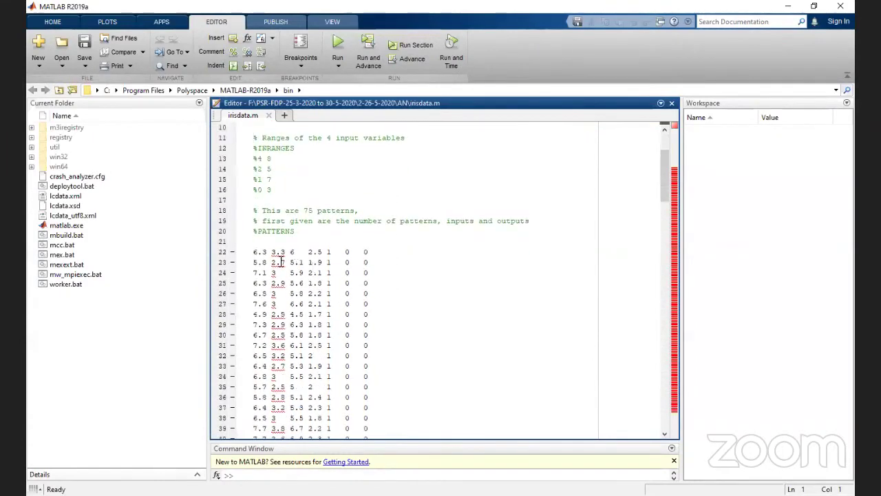
double_click(266, 252)
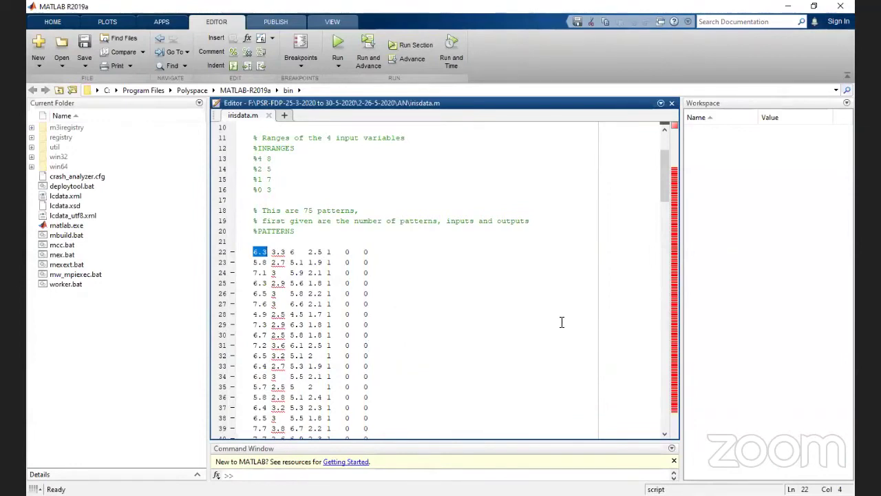
drag(327, 252, 370, 251)
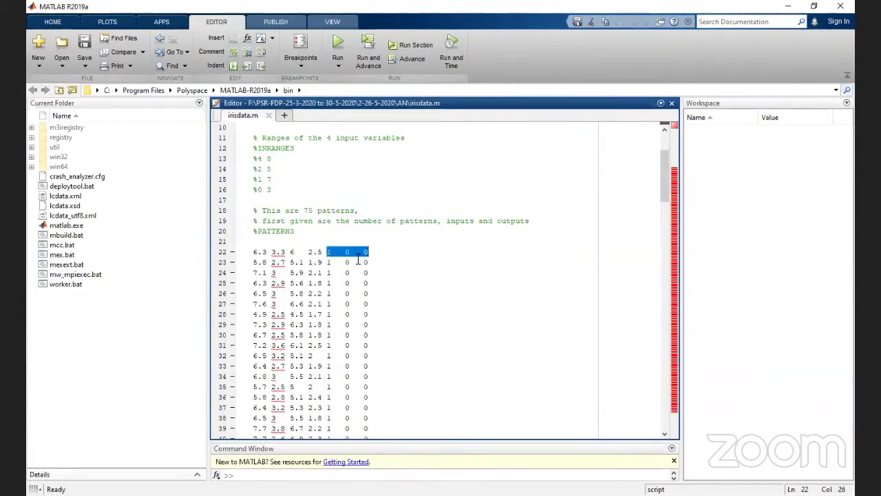
- Compare the class codes further down irisdata.m by highlighting the three class-code columns on line 72 and on line 122
scroll(398, 312, down, 6)
scroll(397, 313, down, 11)
drag(328, 242, 364, 244)
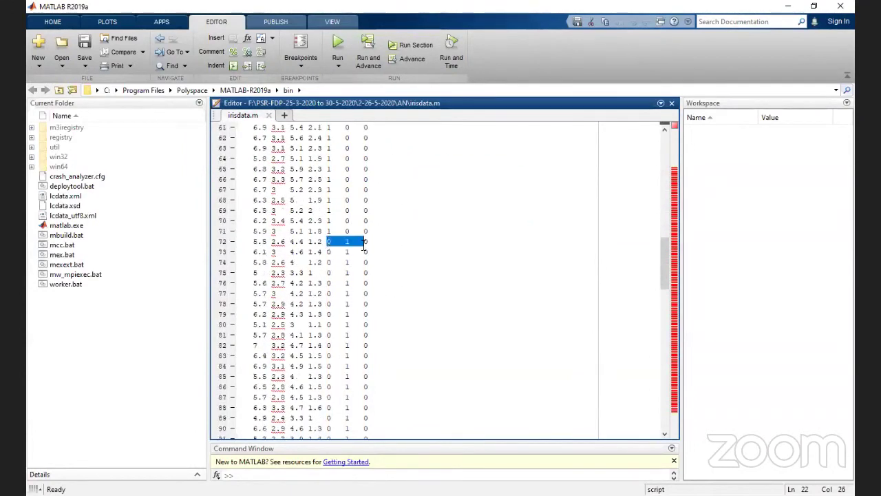
scroll(401, 323, down, 8)
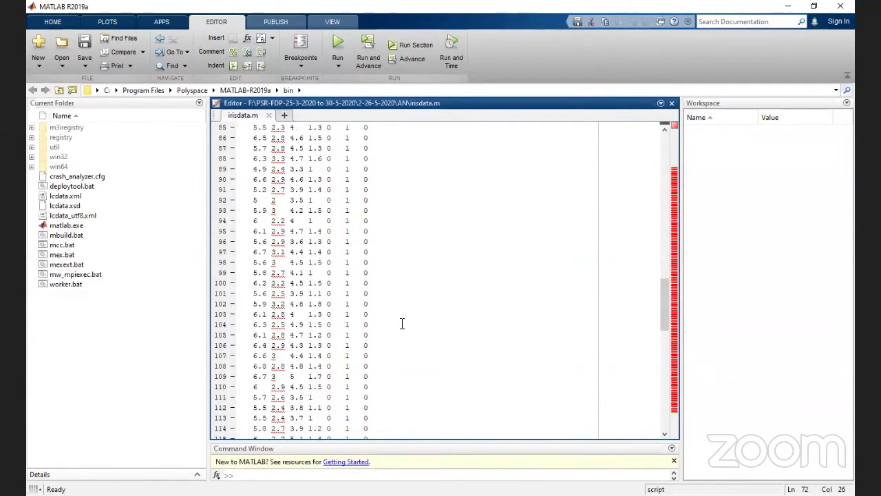
scroll(403, 324, down, 8)
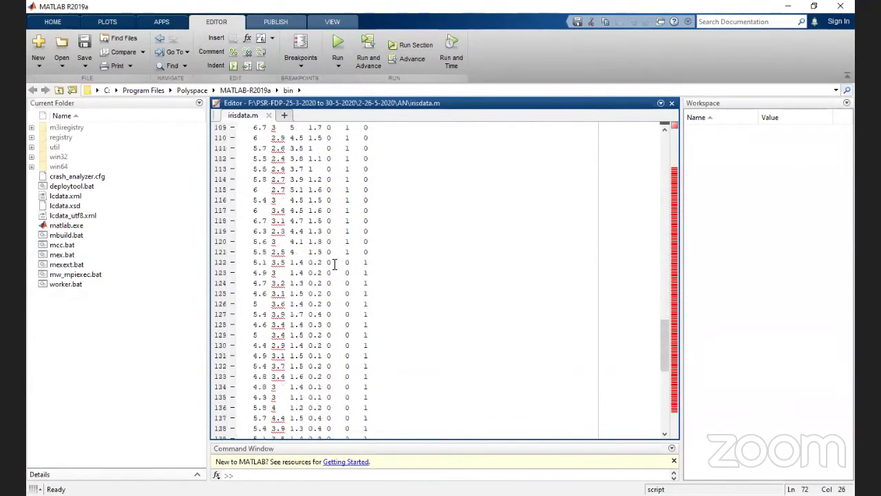
drag(327, 262, 368, 263)
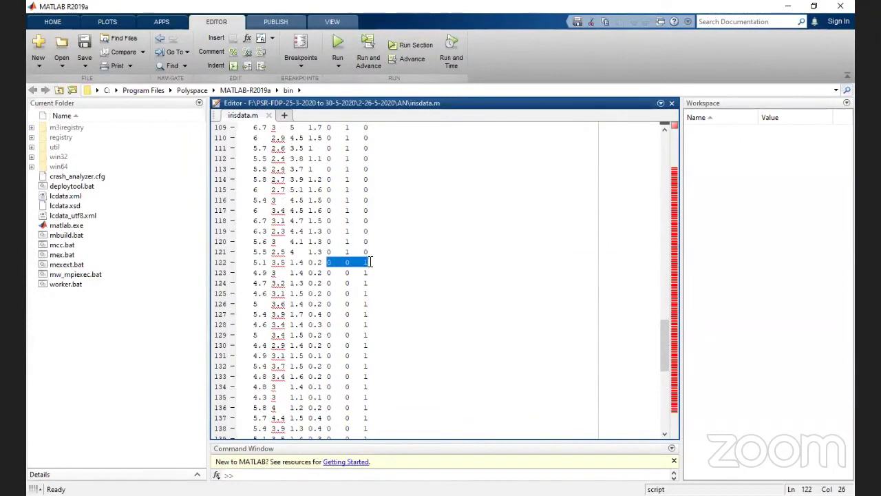
- Go back to the first pattern on line 22 and highlight its three class-code columns
scroll(395, 321, up, 19)
scroll(396, 321, up, 14)
drag(328, 252, 369, 251)
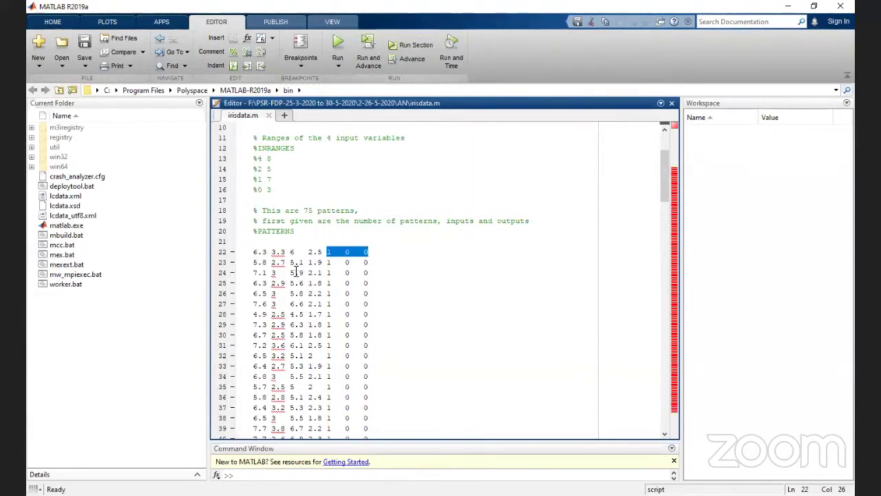
- Delete the whole comment header above the first pattern in irisdata.m, from line 1 through %PATTERNS, leaving only numeric data rows
scroll(343, 287, down, 20)
scroll(343, 287, up, 20)
drag(405, 327, 242, 132)
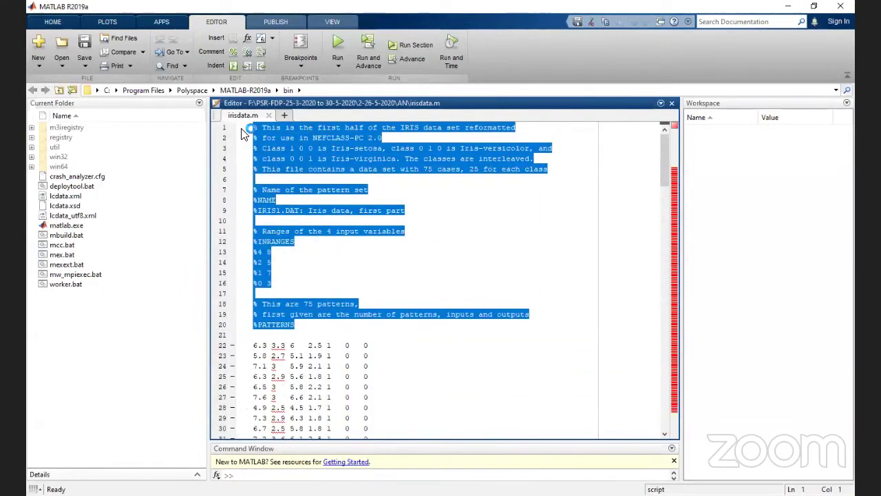
key(Delete)
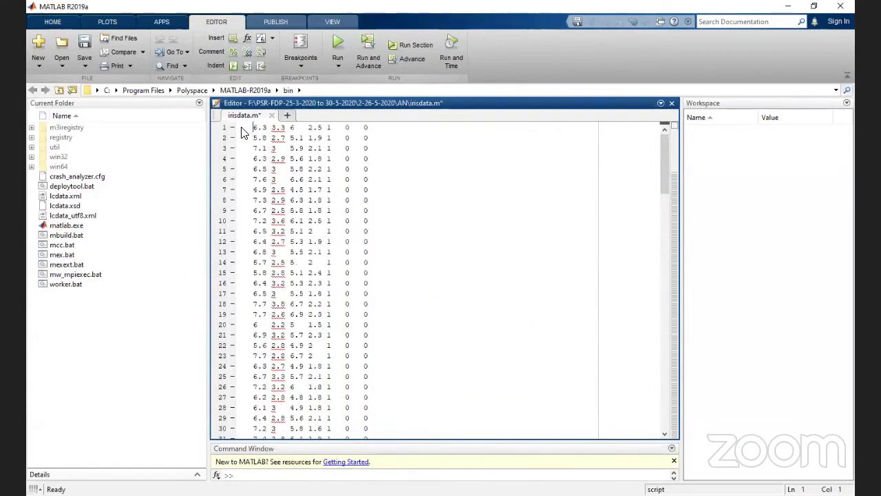
- Examine the remaining numeric rows of irisdata.m from the first row to the last, checking the input and class-code columns
scroll(319, 241, down, 19)
scroll(319, 241, down, 20)
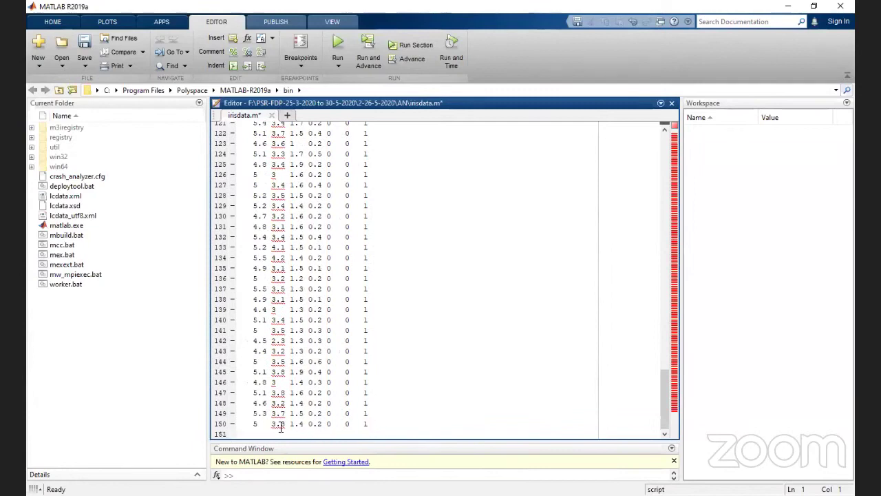
scroll(303, 358, up, 7)
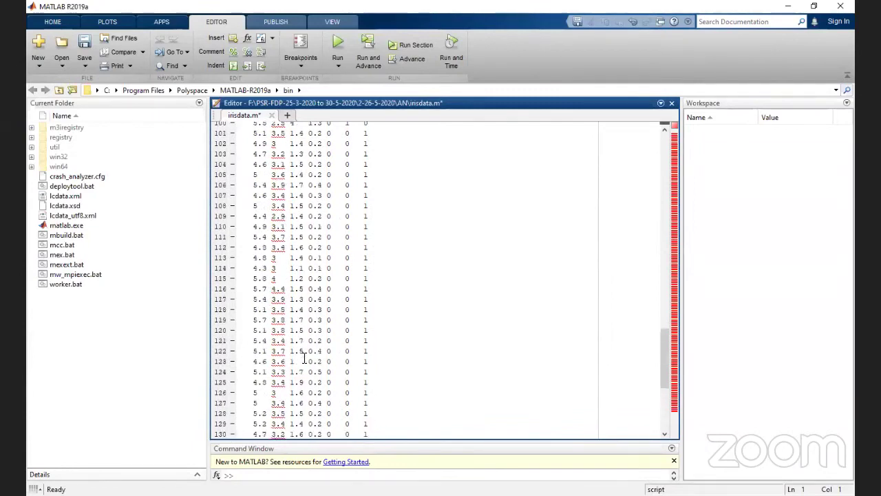
key(ctrl+Home)
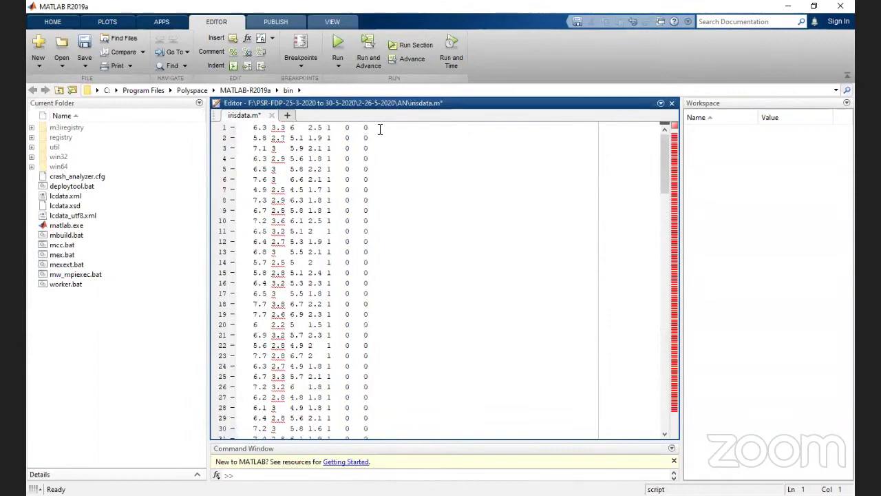
scroll(378, 344, down, 17)
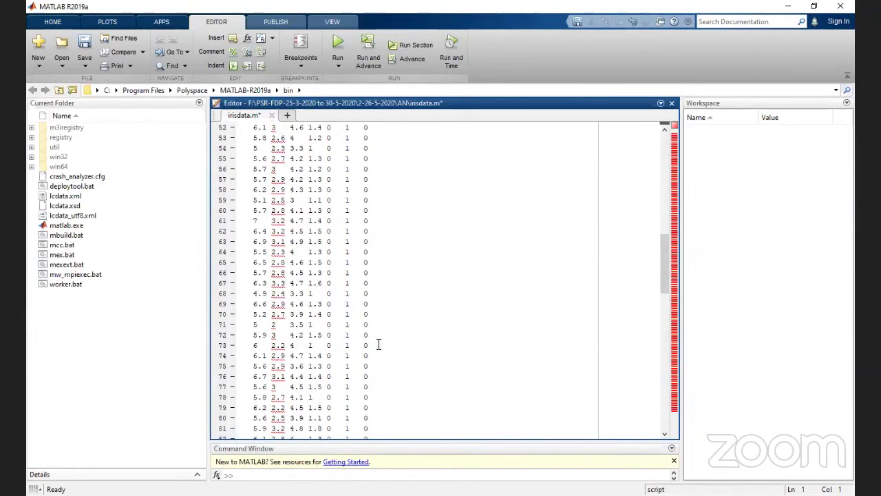
scroll(378, 344, down, 20)
scroll(378, 345, down, 3)
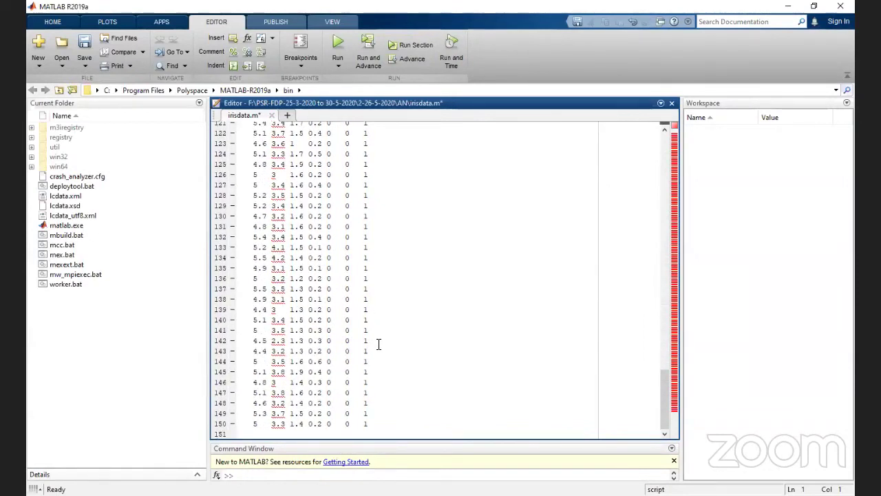
scroll(378, 344, up, 20)
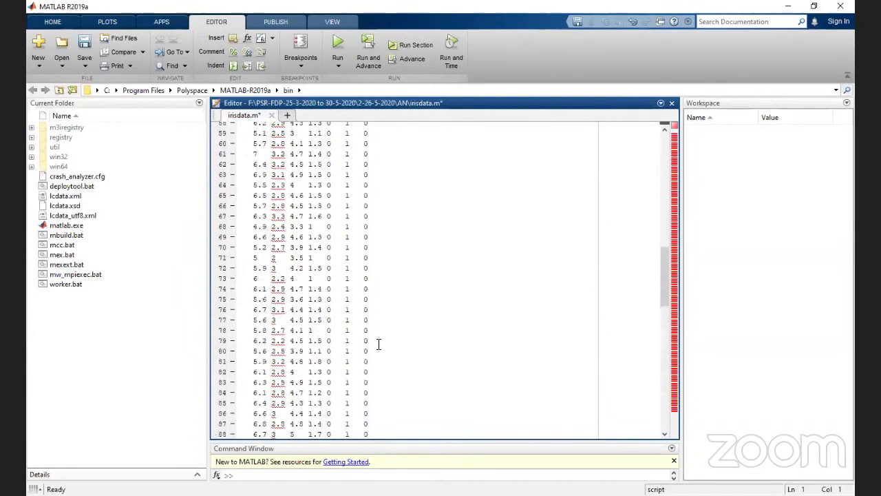
scroll(378, 344, up, 11)
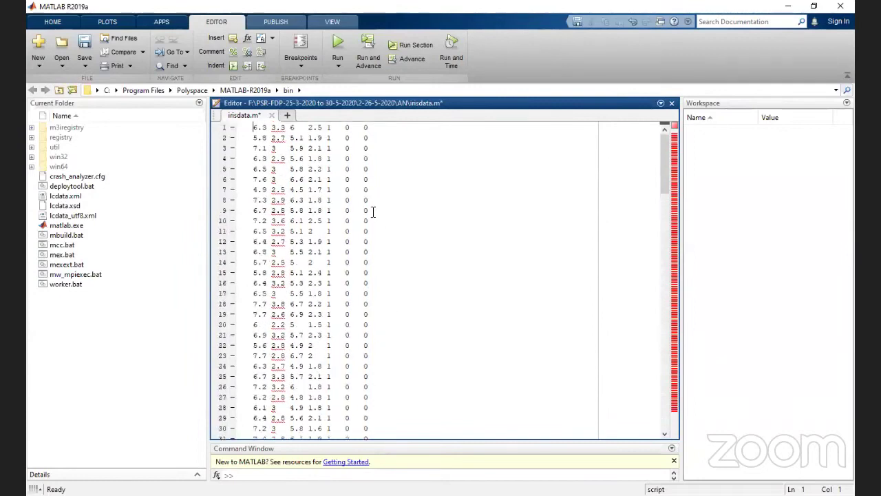